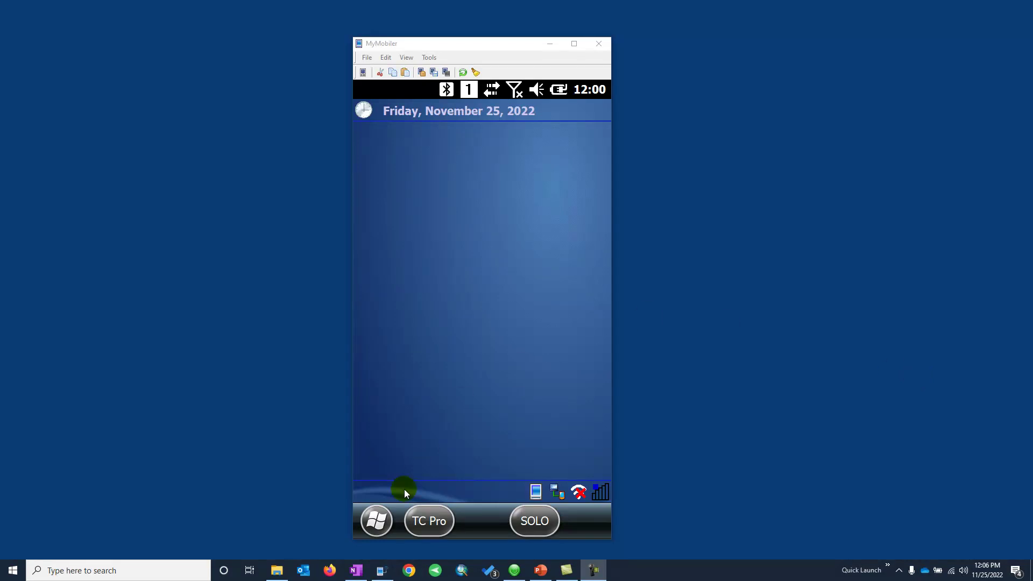
Step: Open the handheld's Bluetooth settings from Wireless Manager, confirm Bluetooth is on and visible, then show Devices
left_click(375, 521)
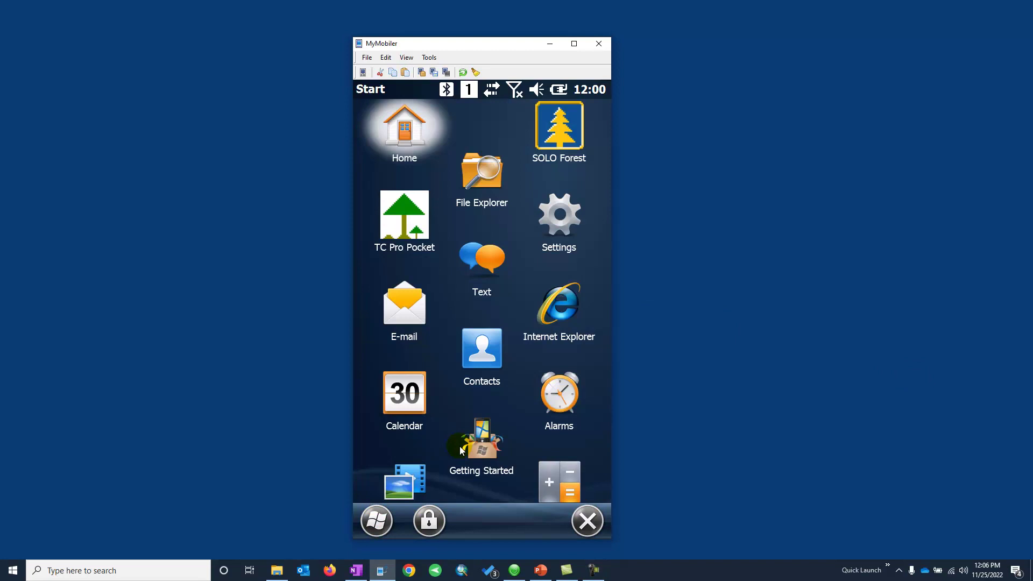
left_click(559, 217)
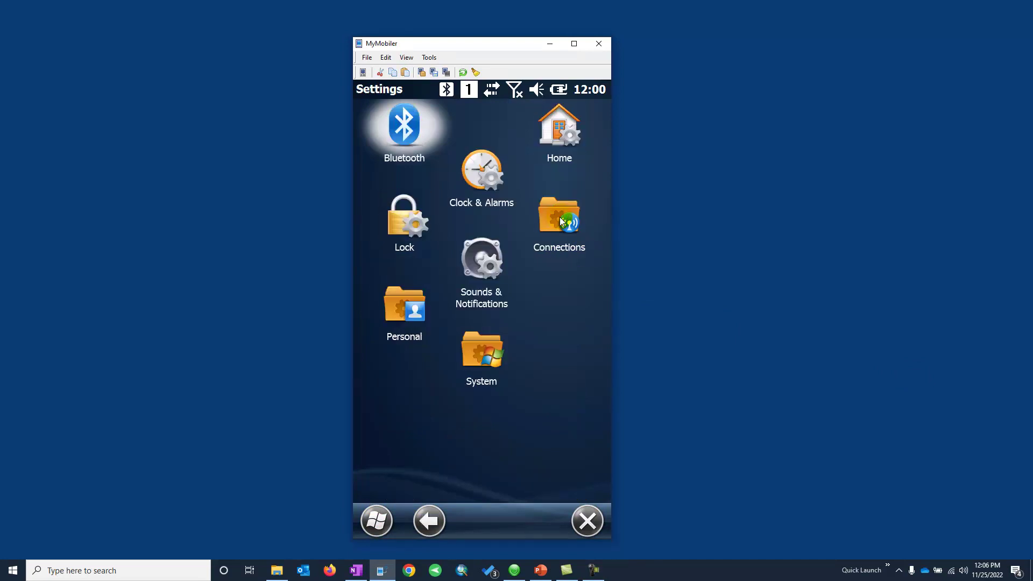
left_click(552, 220)
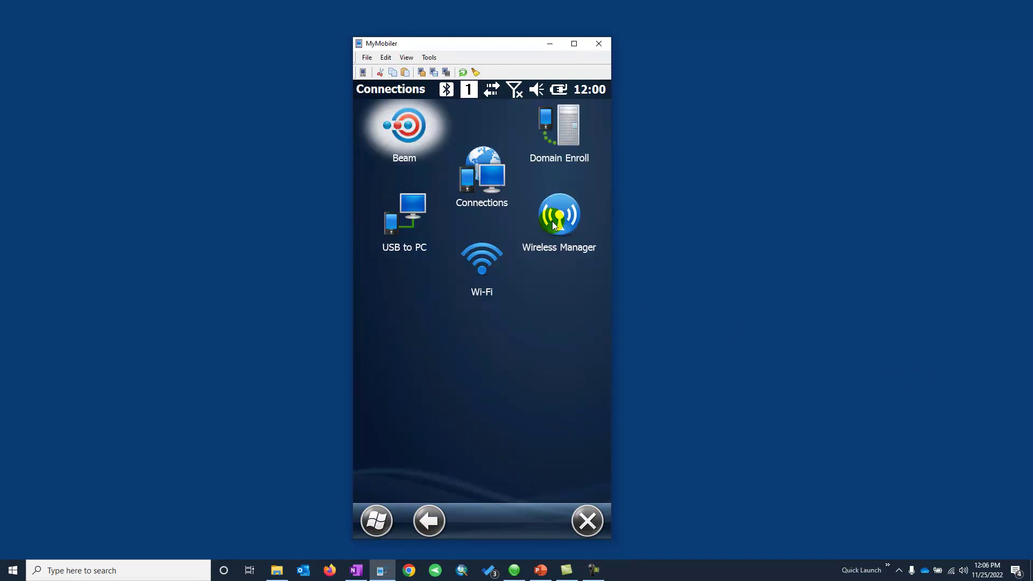
left_click(554, 224)
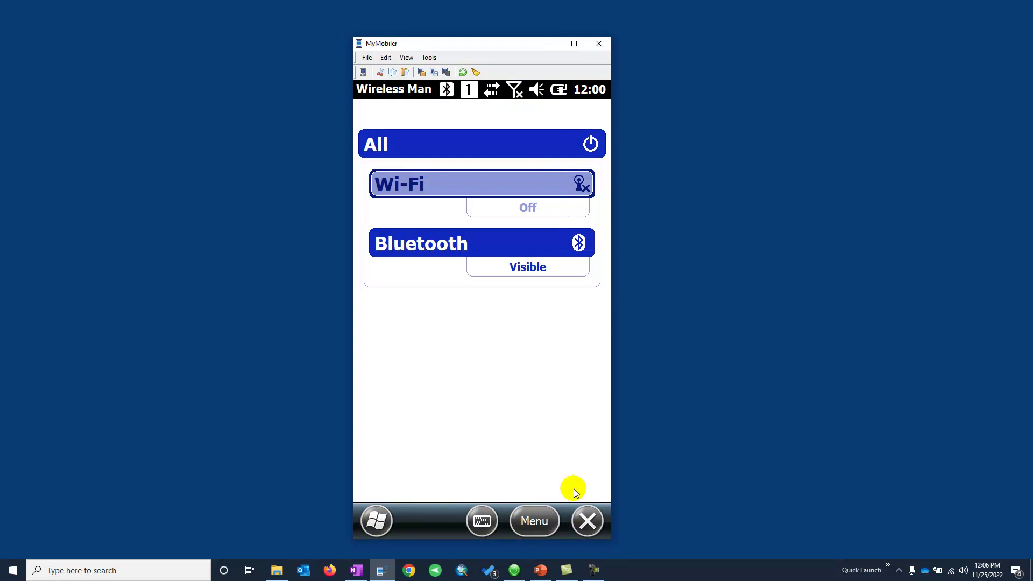
left_click(531, 525)
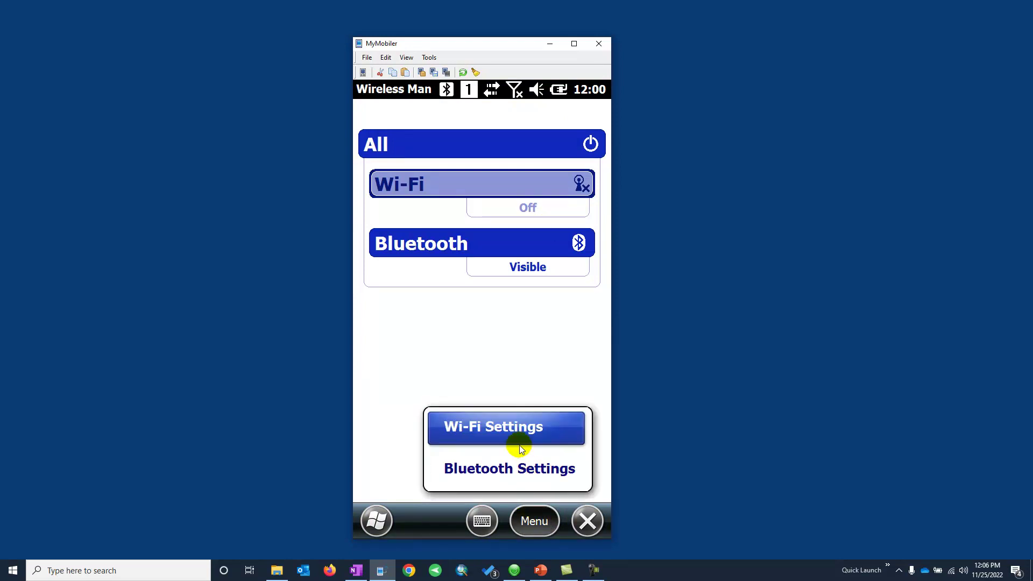
left_click(515, 473)
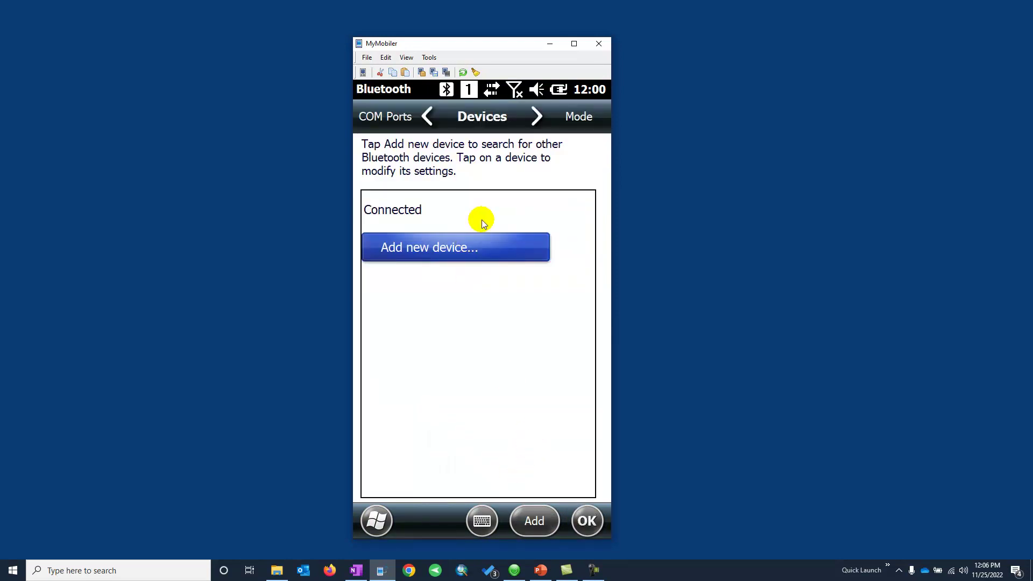
left_click(580, 118)
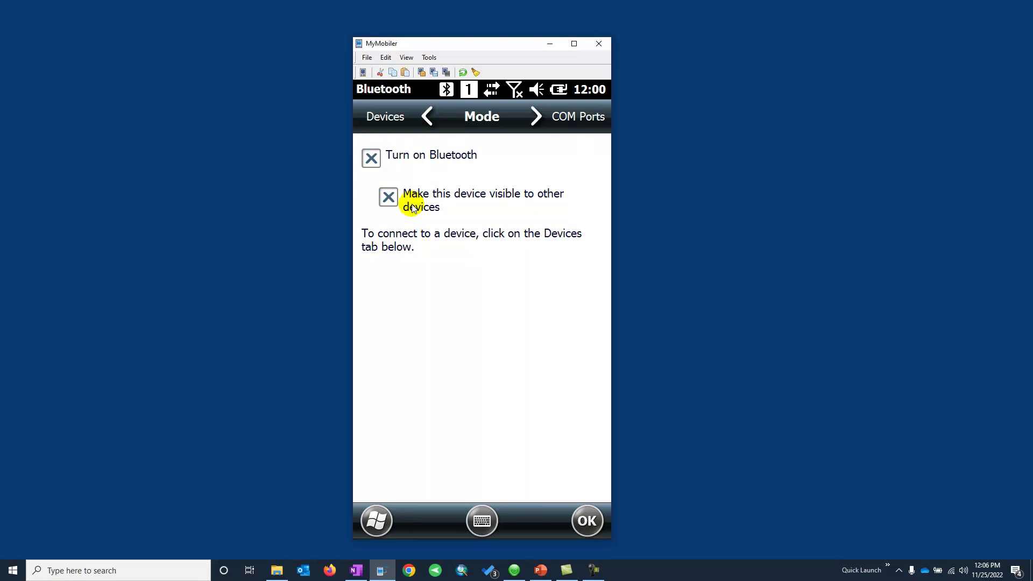
left_click(383, 117)
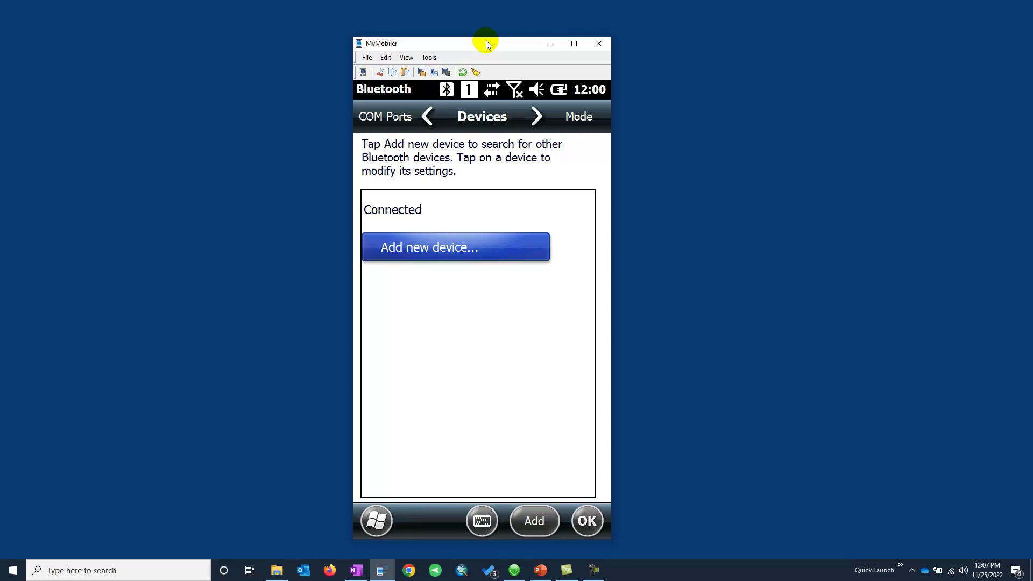
Step: Minimize MyMobiler and choose Add a Bluetooth Device from the PC's tray Bluetooth icon
left_click(549, 45)
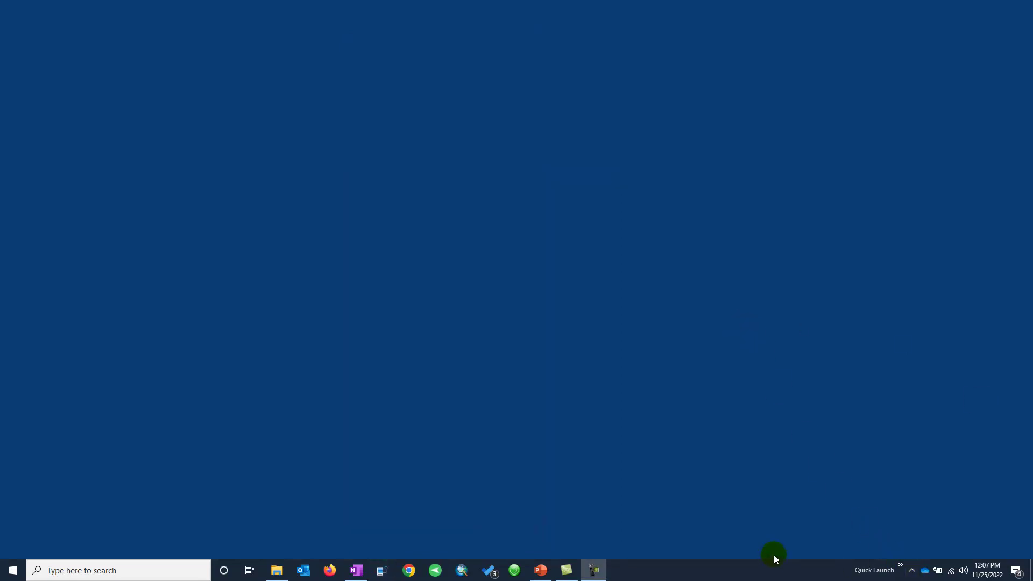
left_click(913, 571)
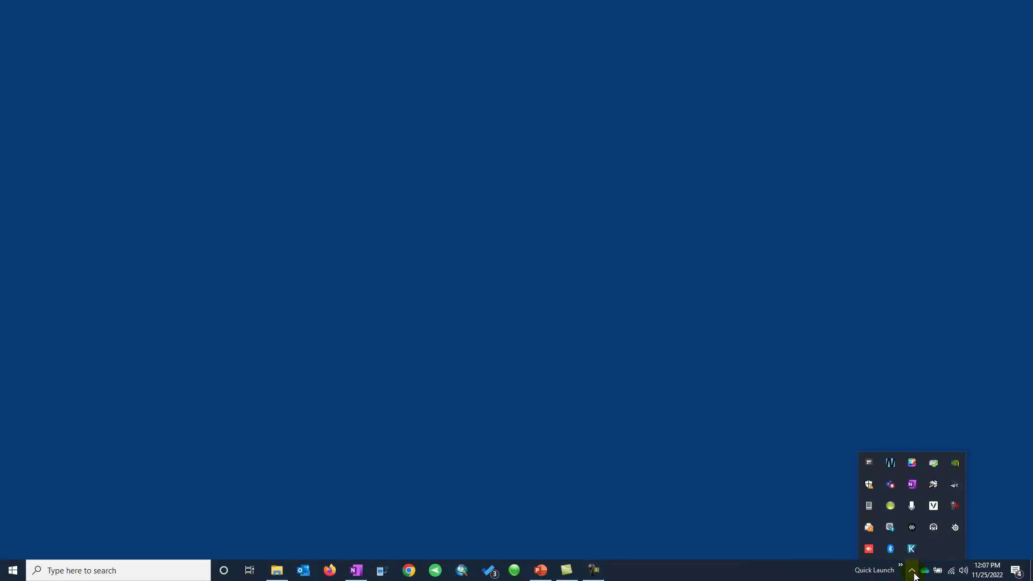
right_click(890, 548)
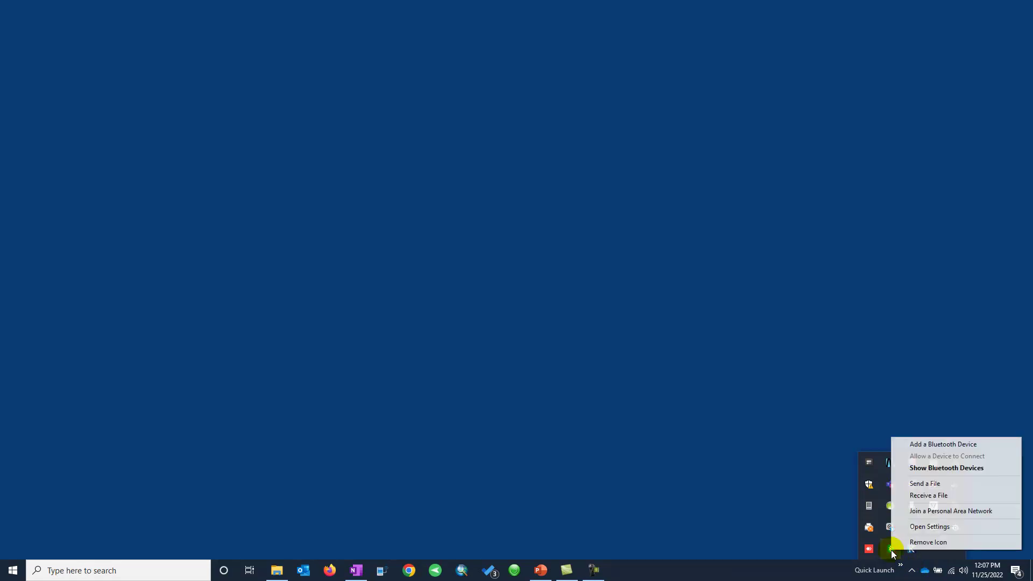
left_click(923, 444)
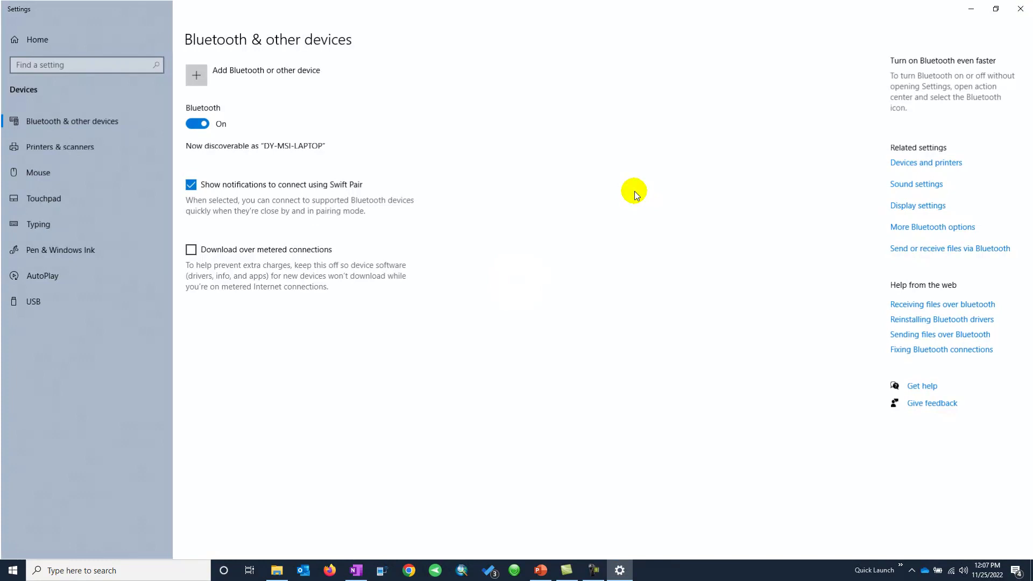
Step: Add the handheld as a Bluetooth device, accept pairing, finish, and minimize Settings
left_click(196, 76)
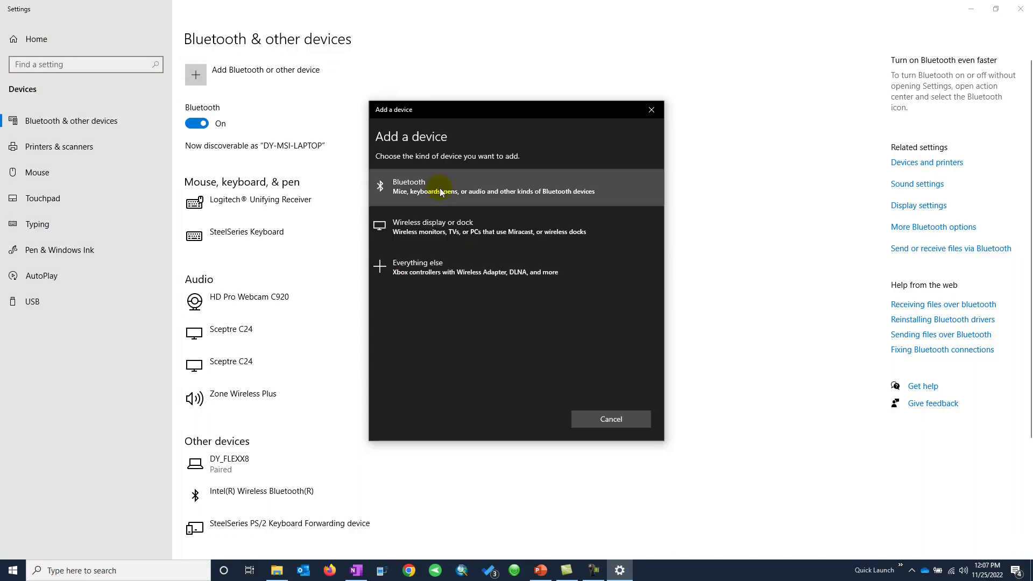
left_click(415, 184)
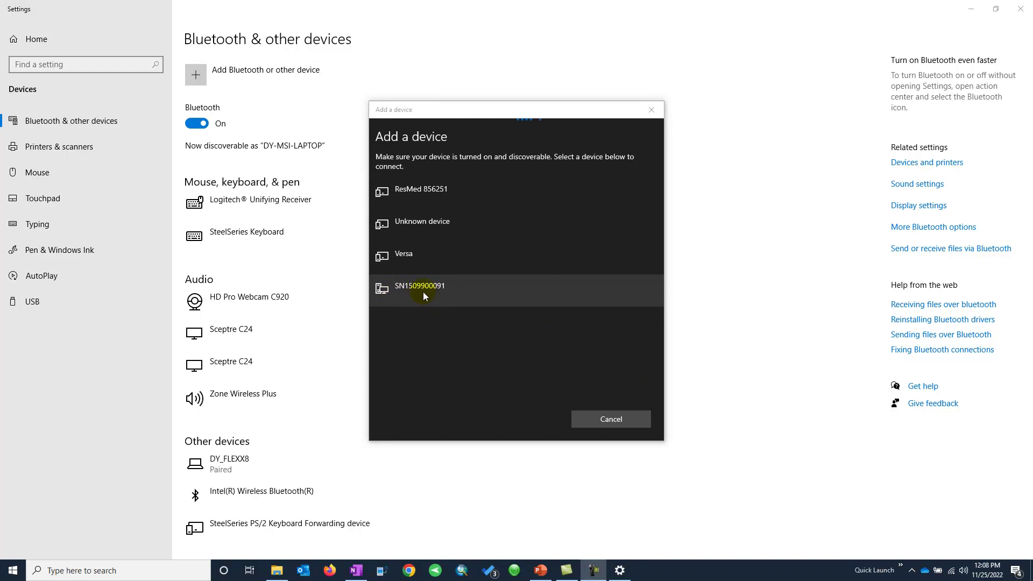
left_click(423, 292)
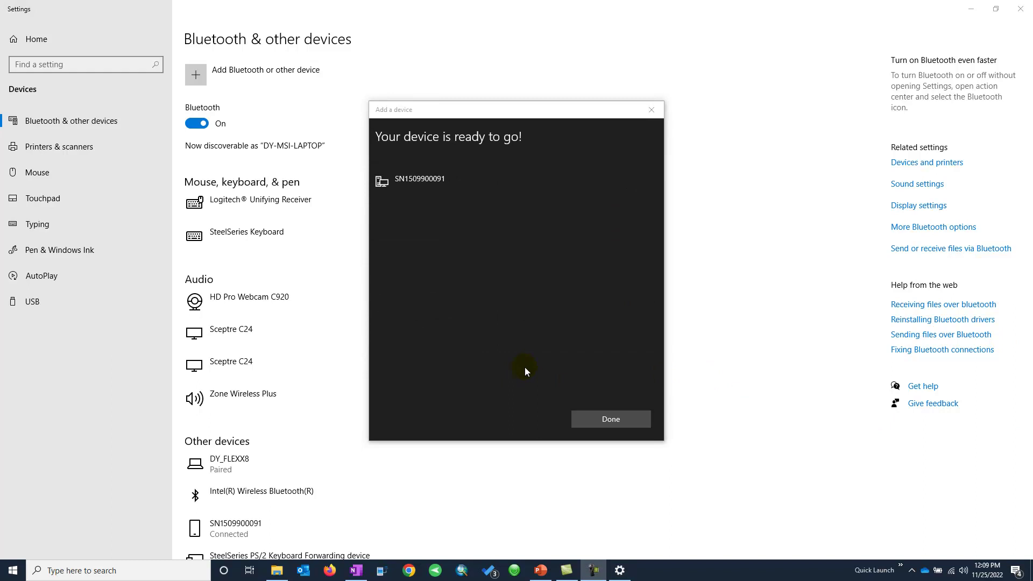
left_click(611, 420)
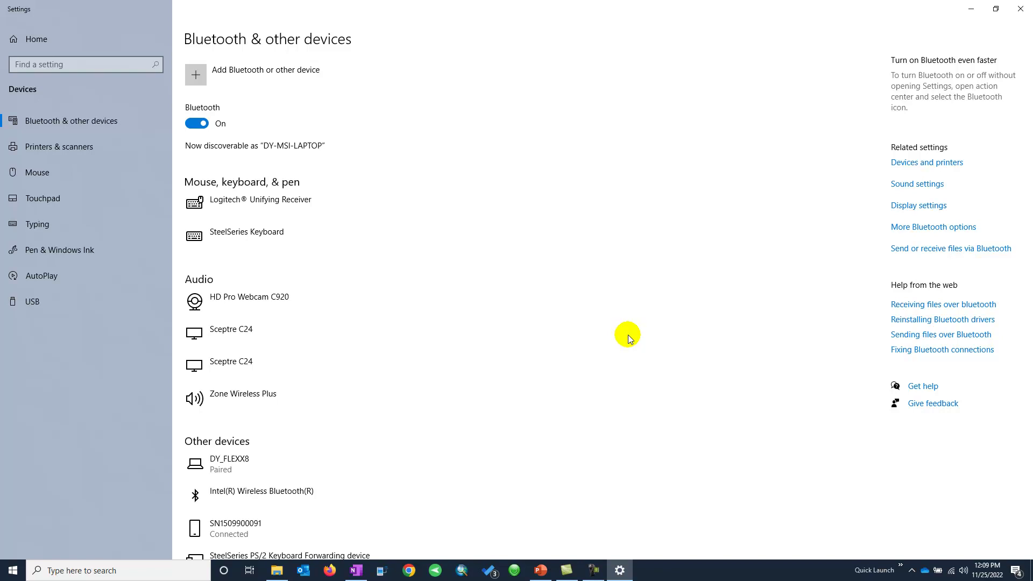
left_click(969, 11)
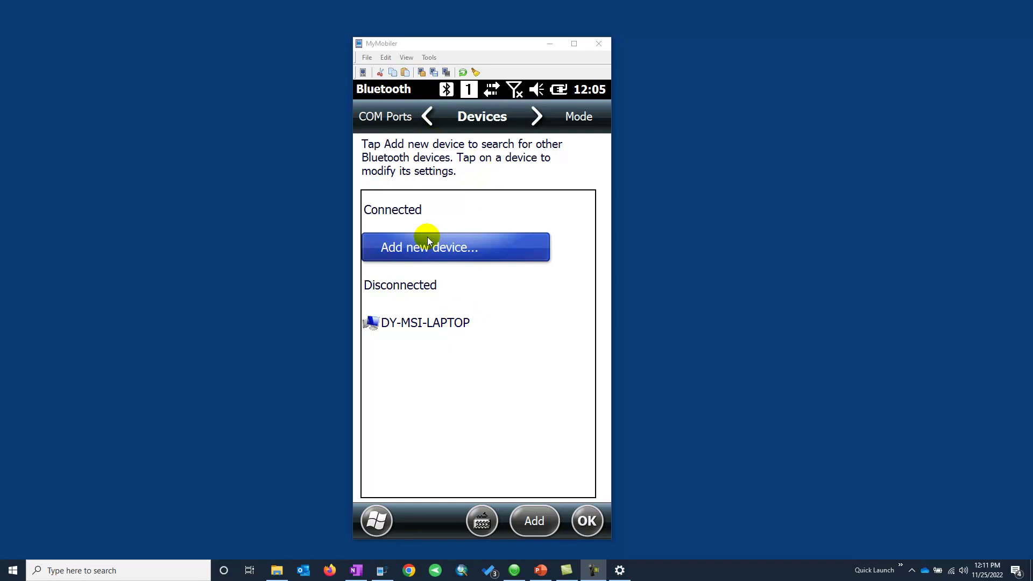
Step: Save a partnership with the paired laptop, keeping ActiveSync enabled
key("Down")
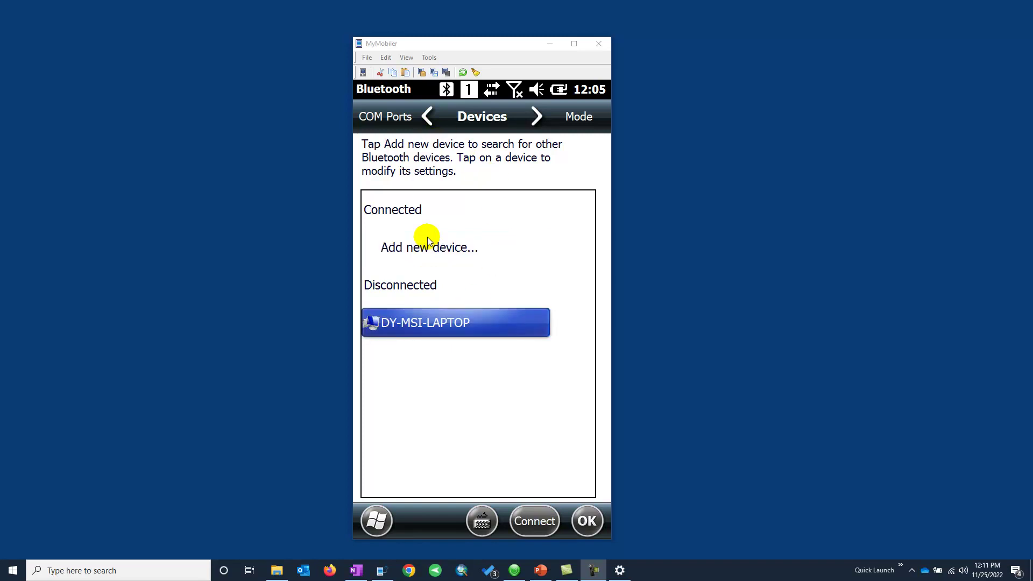
key("Return")
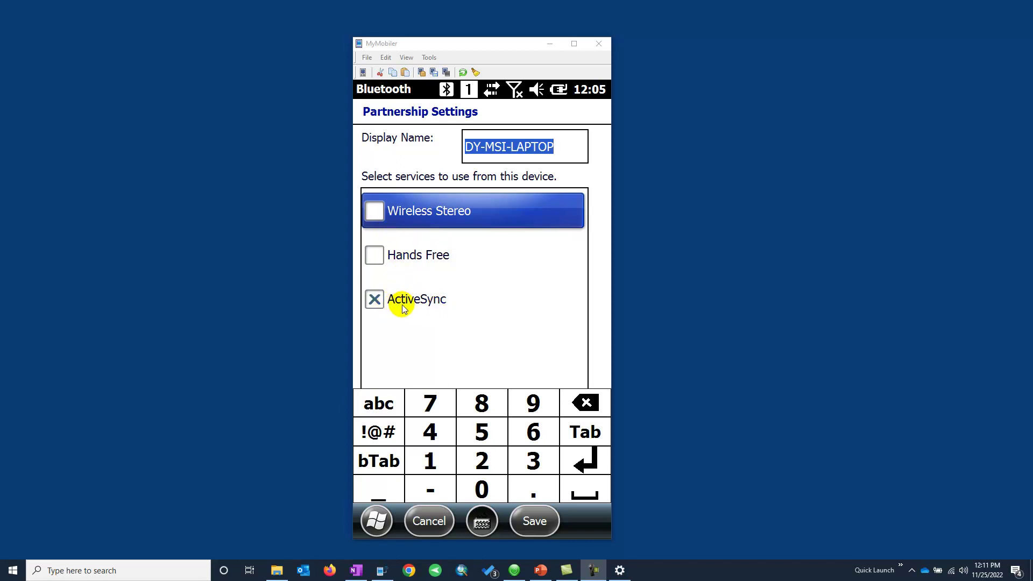
left_click(539, 525)
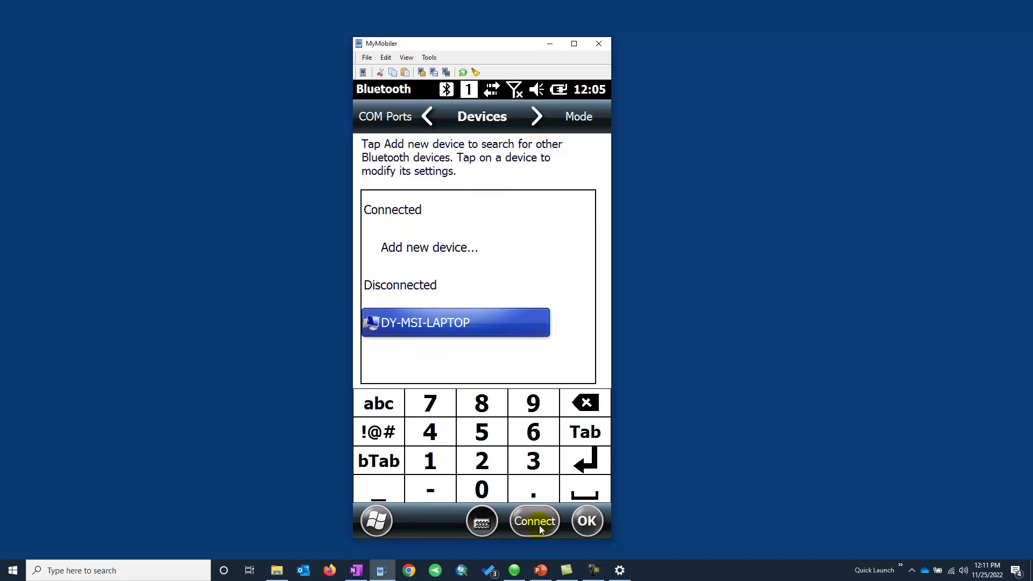
Step: Close Bluetooth settings, Wireless Manager and Connections to reach the handheld's home screen
left_click(588, 522)
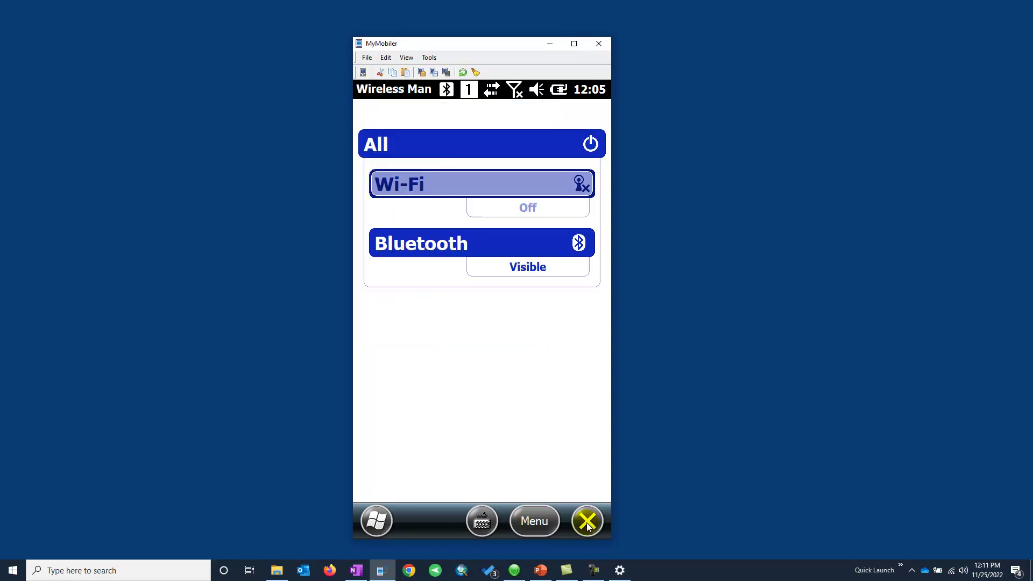
left_click(587, 522)
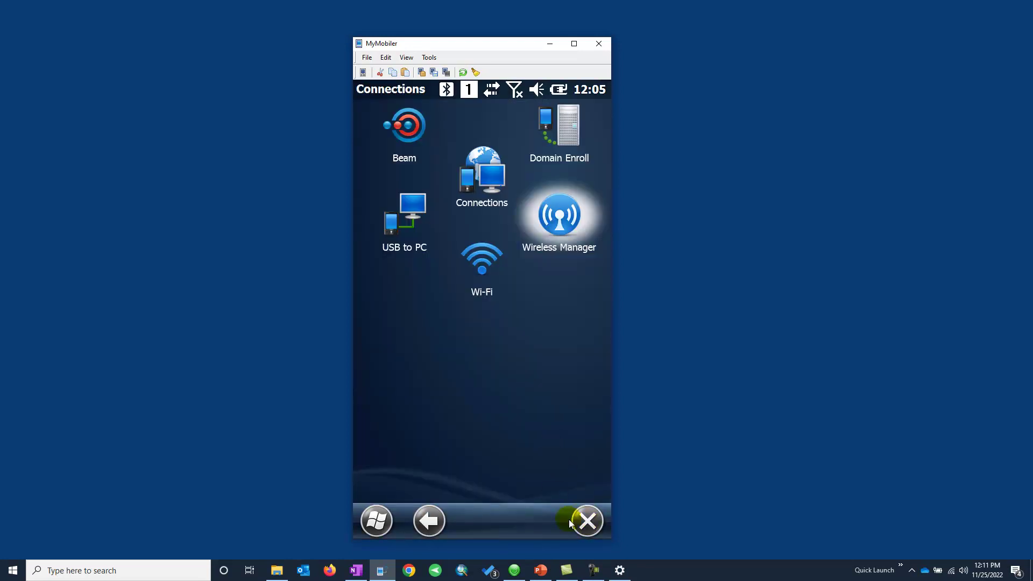
left_click(589, 521)
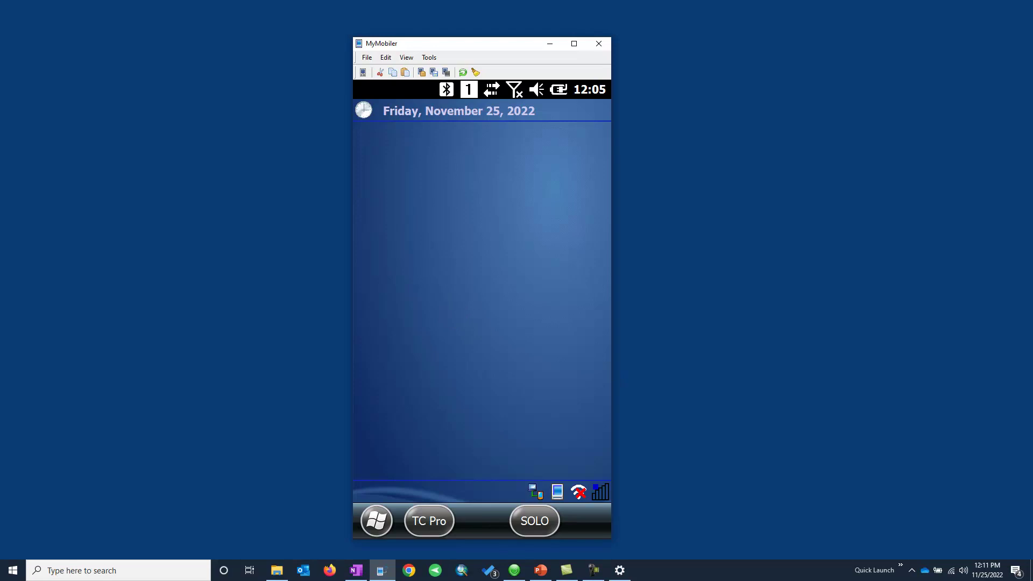
Step: Enable Bluetooth connections in Windows Mobile Device Center's connection settings and confirm with OK
key("alt+Tab")
mouse_move(554, 254)
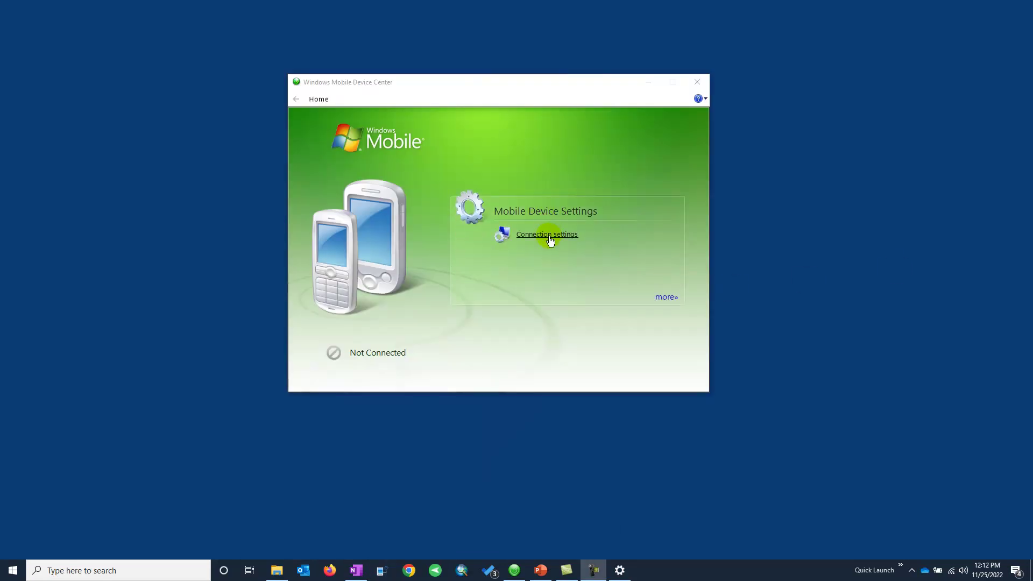
left_click(548, 236)
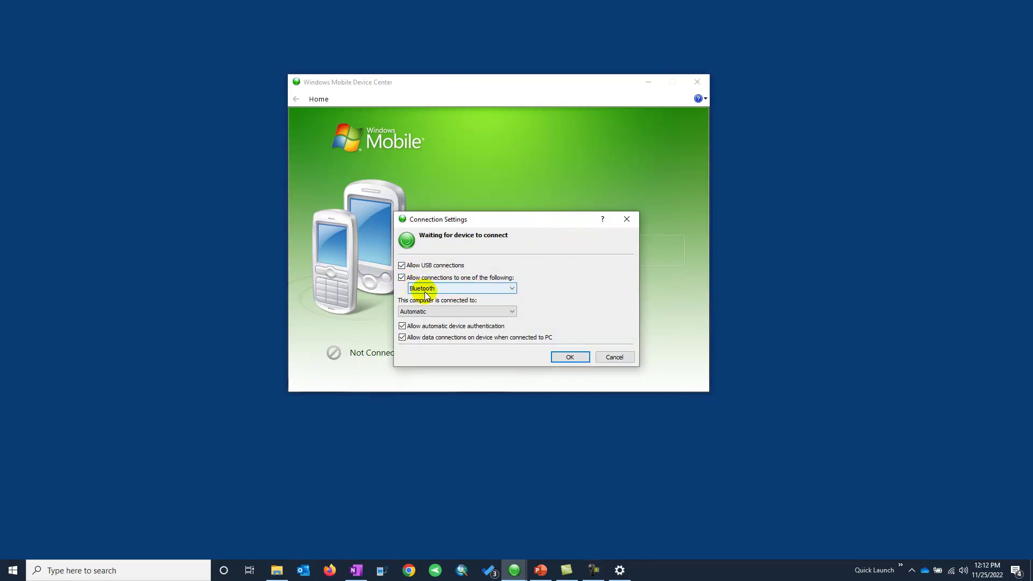
left_click(571, 357)
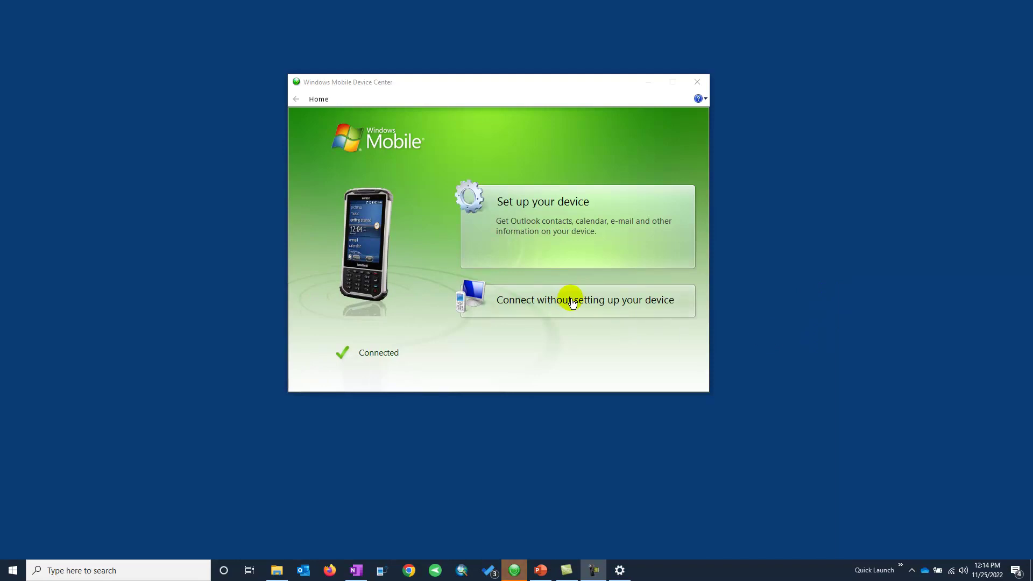
Step: Connect without setup, browse the handheld's \ root drive, then minimize the file browser
left_click(571, 300)
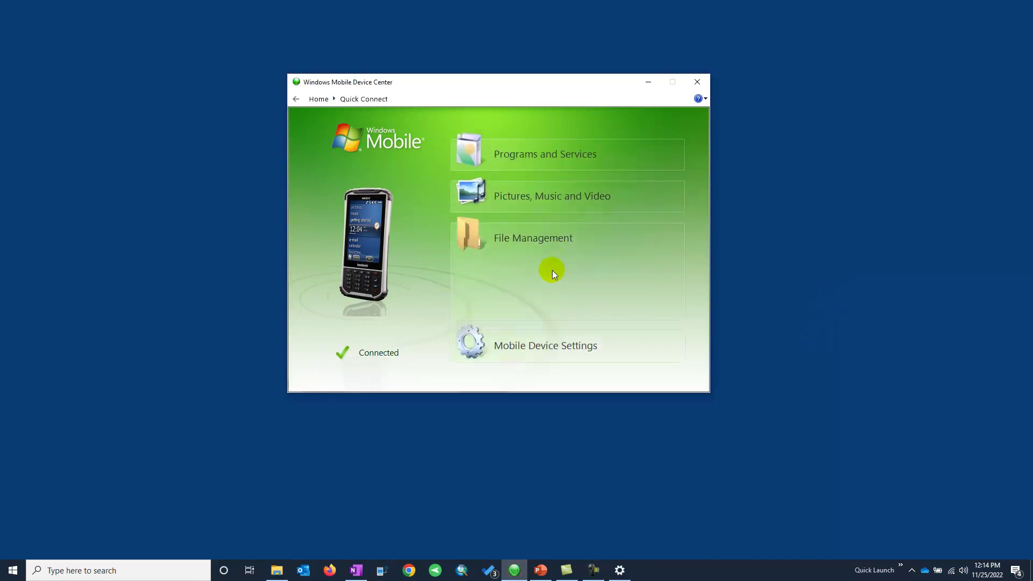
left_click(548, 256)
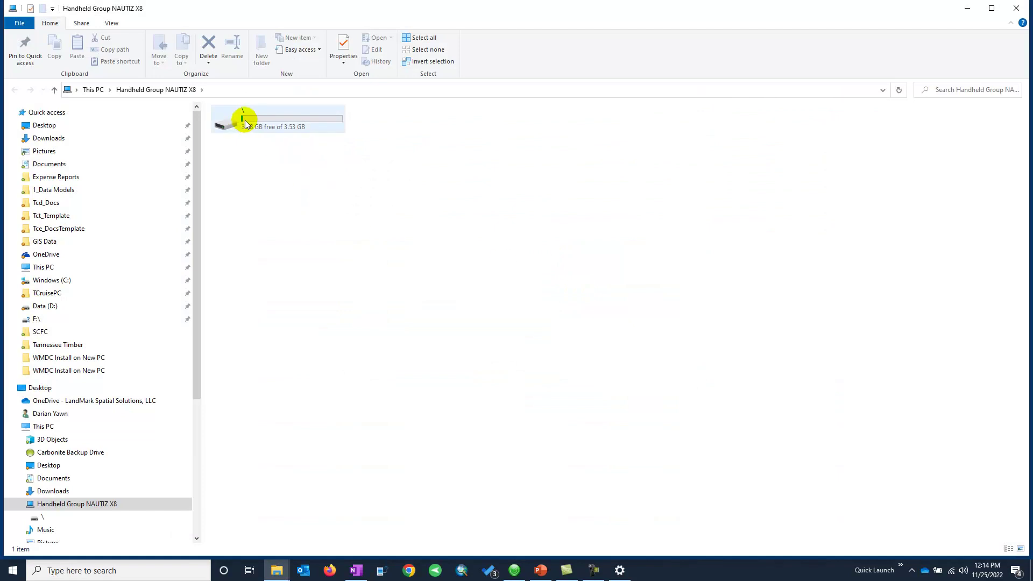
left_click(229, 124)
double_click(229, 124)
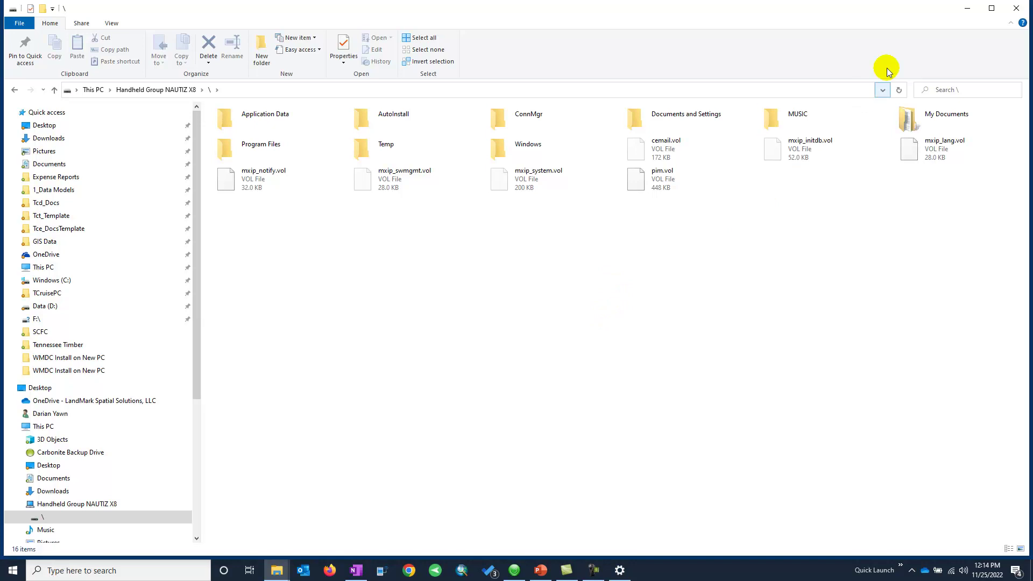
left_click(967, 9)
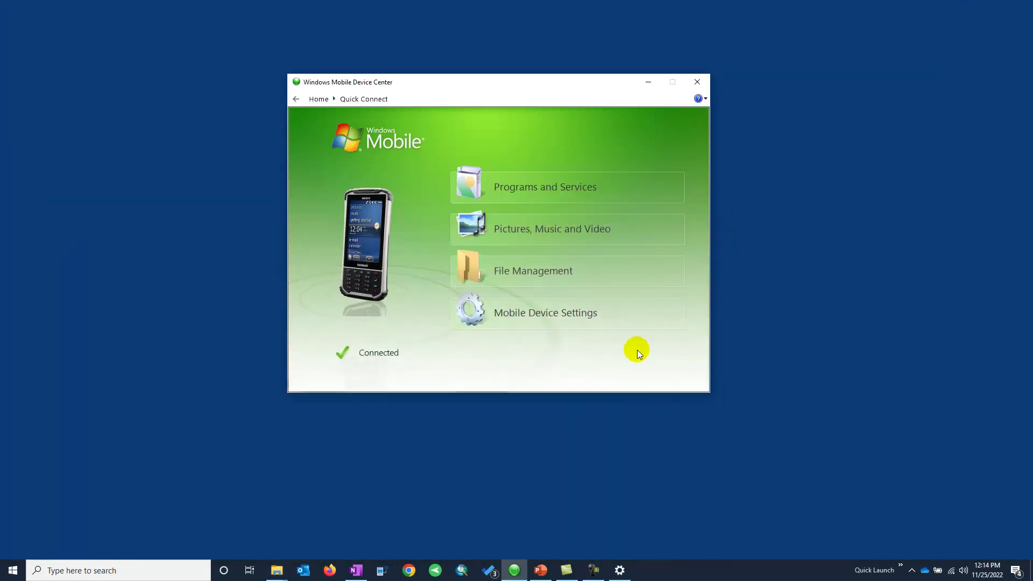